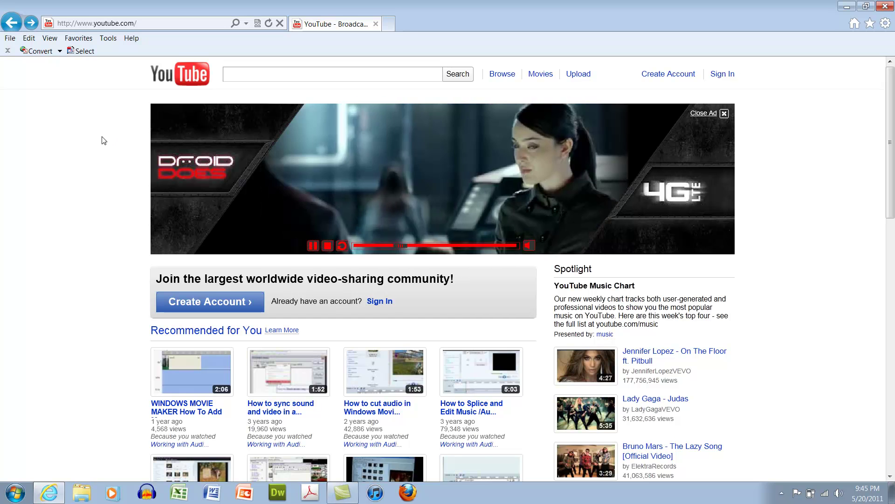
Search YouTube for 'movie maker audio' and open the 'Working with Audio in Windows Movie Maker' video
type("m")
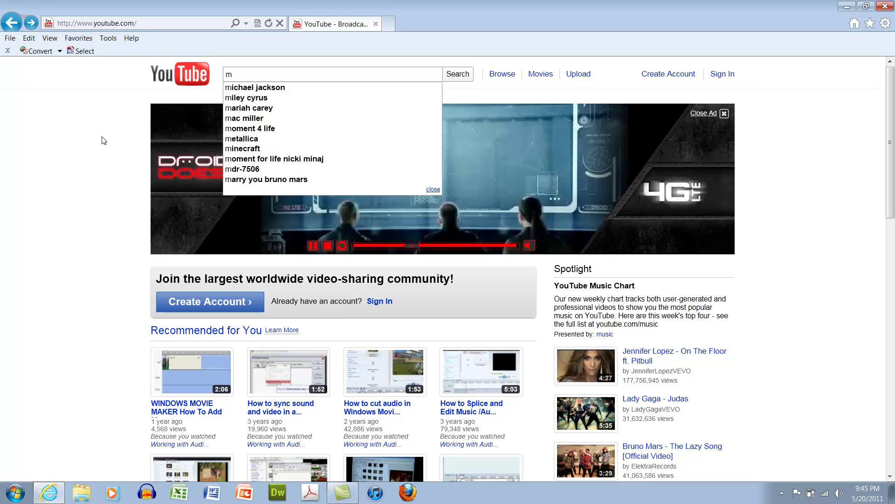
type("ovie maker audio")
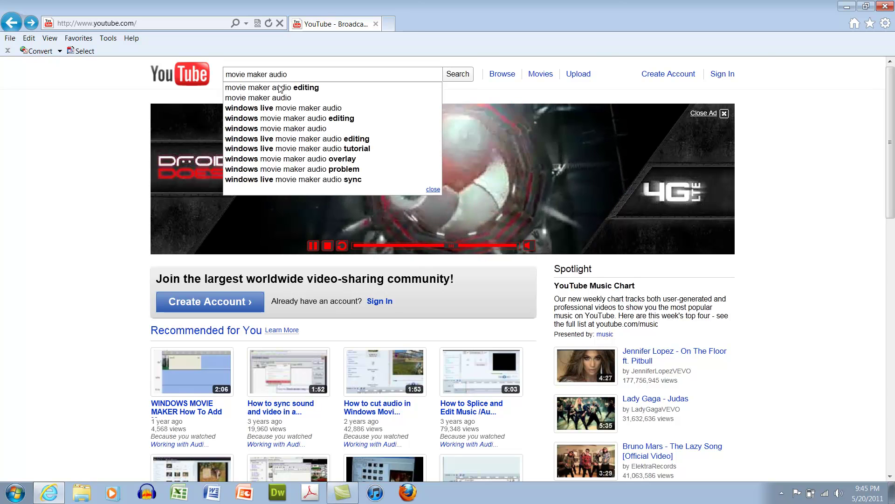
left_click(457, 79)
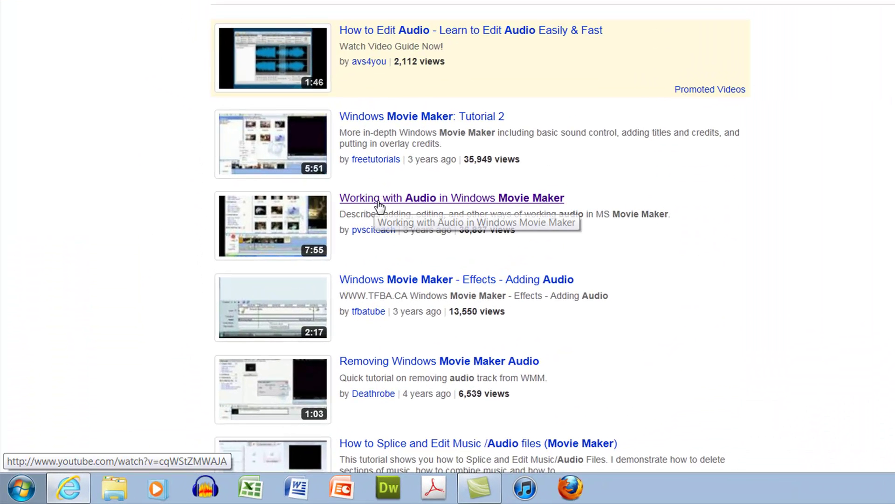
left_click(345, 231)
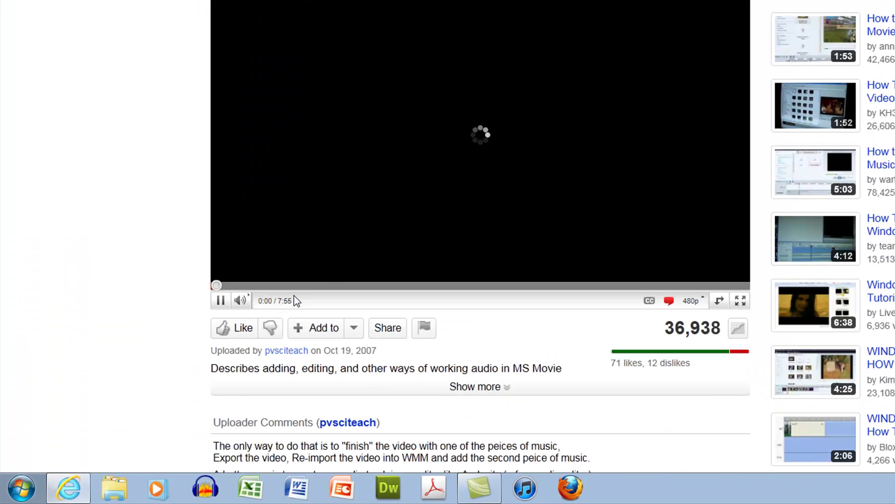
Pause the video, look through the page and comments, then close Internet Explorer
left_click(219, 301)
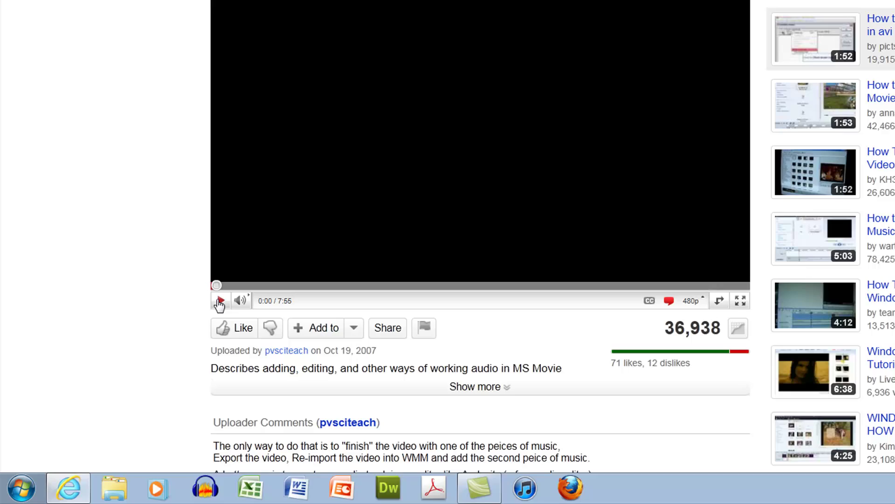
middle_click(185, 283)
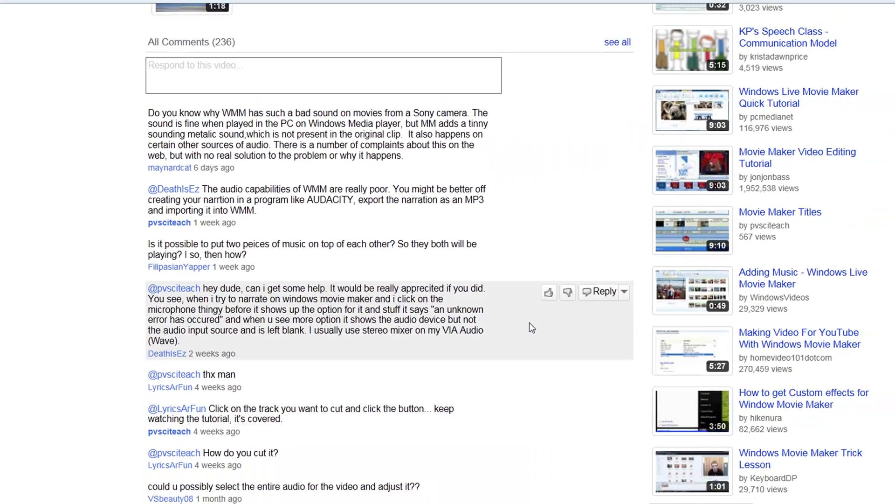
scroll(758, 222, "up", 15)
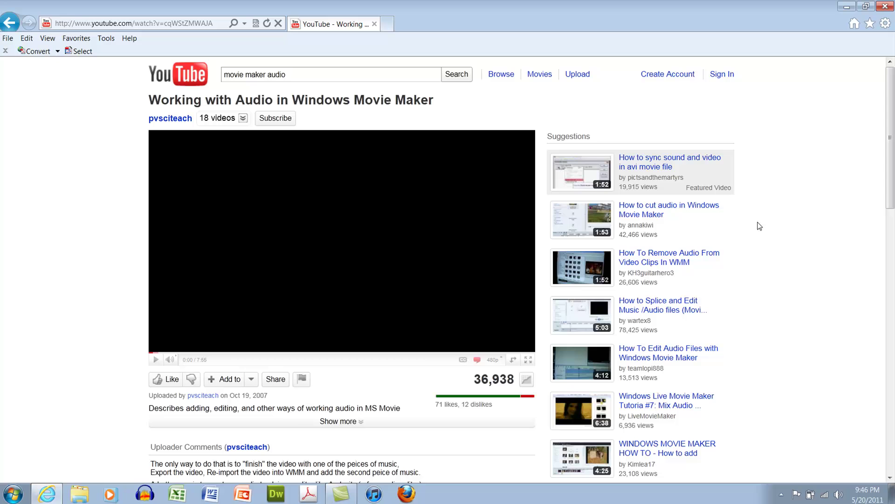
left_click(887, 6)
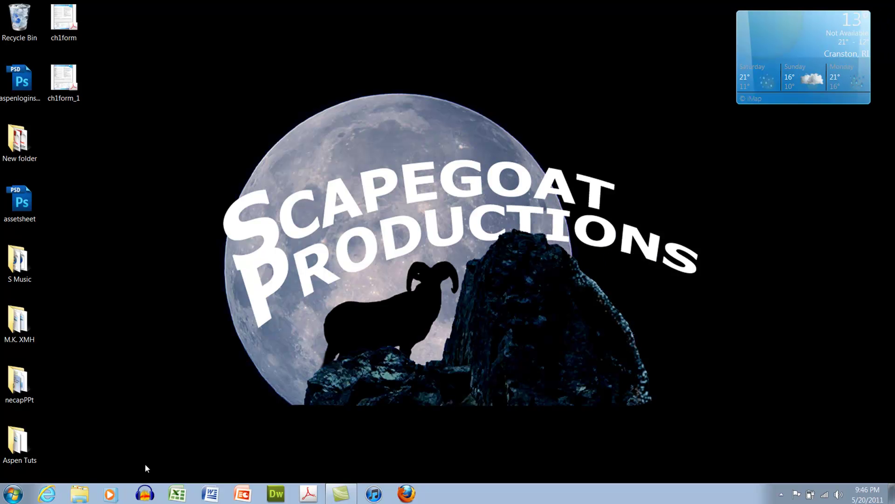
Launch Windows Movie Maker on the h_t_proj1 timeline and expand the Video track's audio rows
left_click(15, 496)
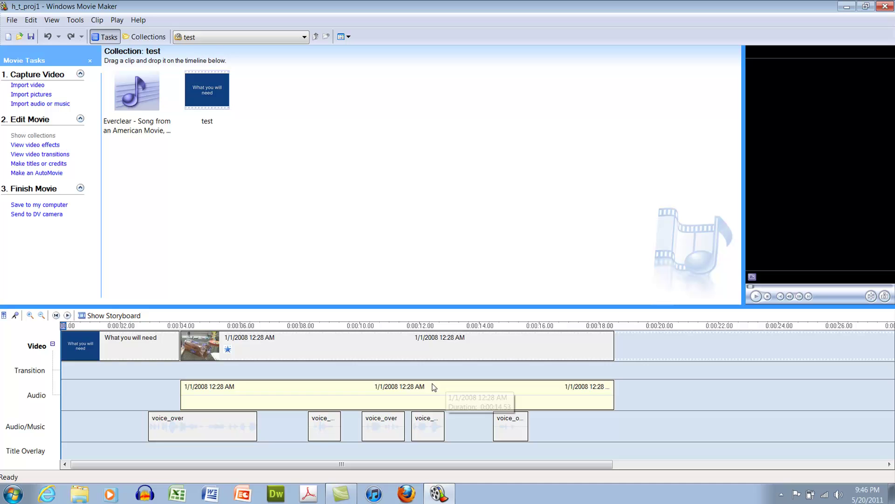
left_click(74, 327)
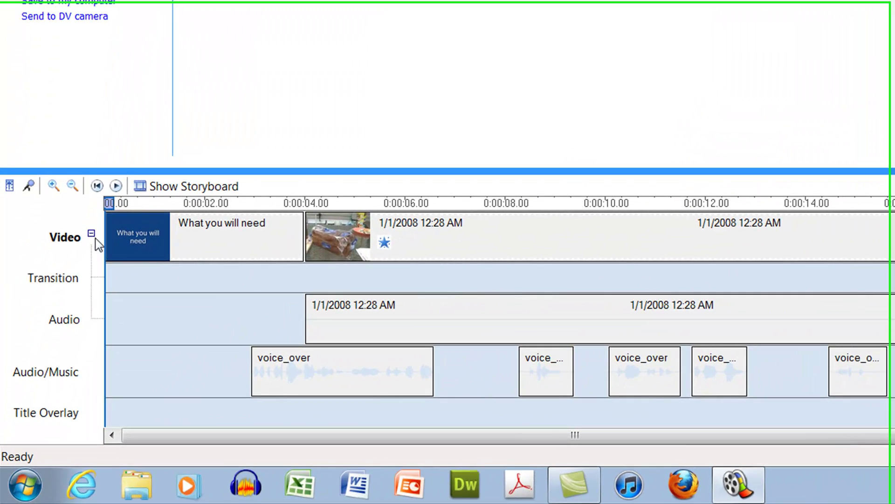
left_click(92, 233)
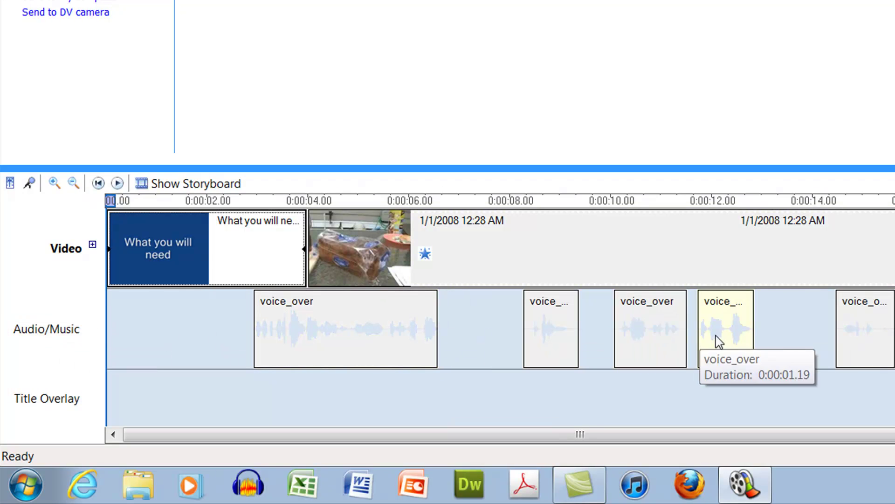
left_click(92, 244)
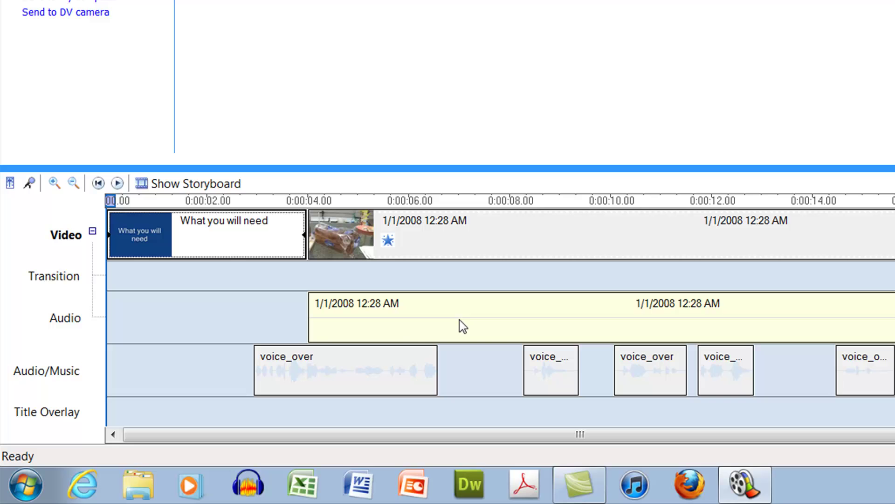
Unmute then re-mute the video clip's own audio, and return the playhead to the start
right_click(490, 320)
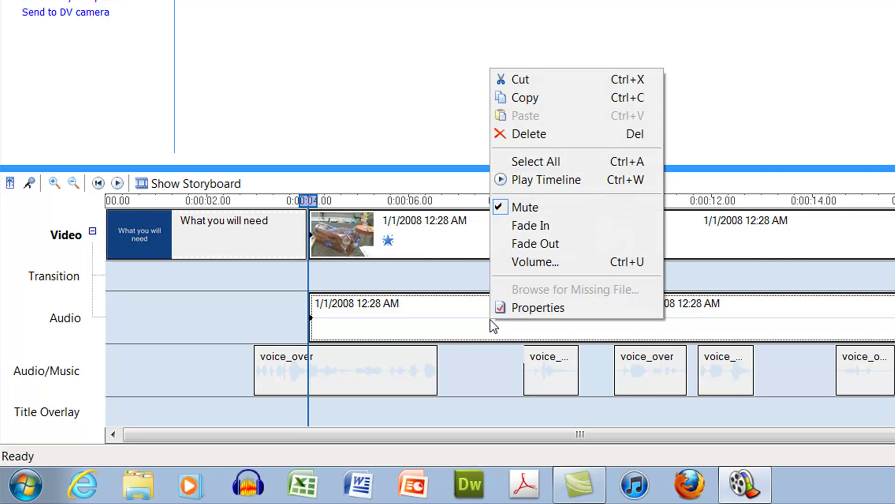
left_click(560, 207)
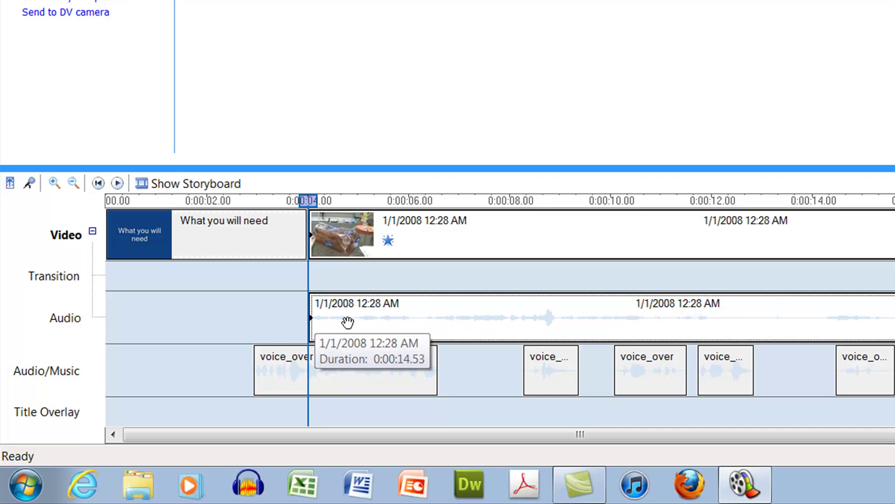
right_click(365, 329)
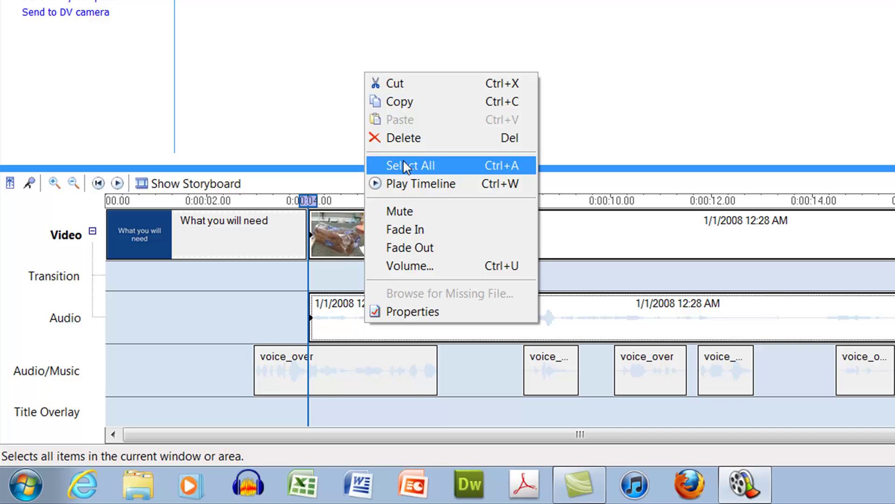
left_click(404, 207)
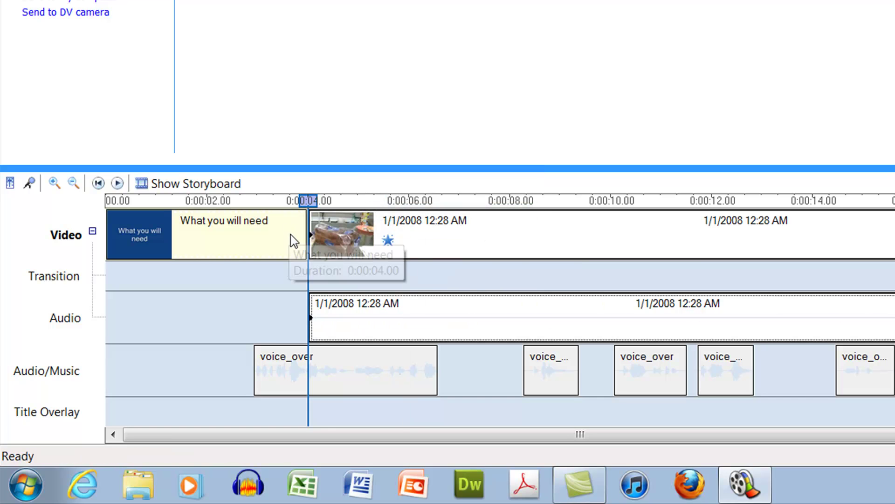
left_click(108, 199)
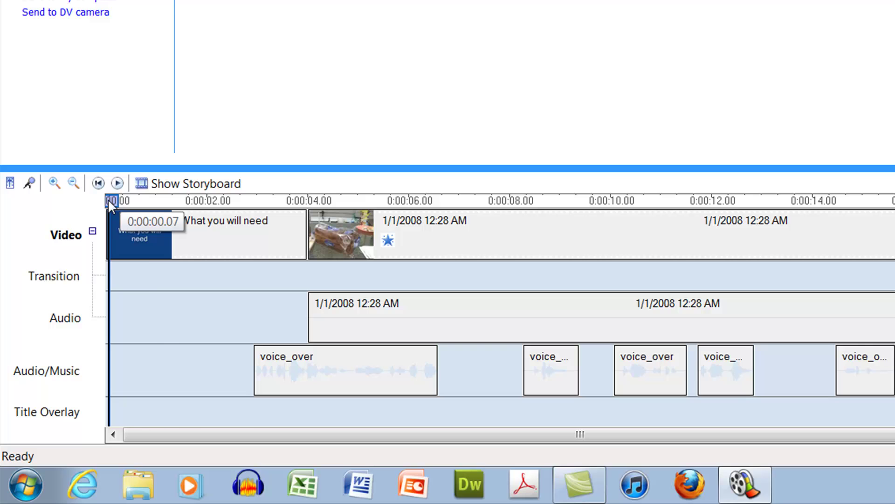
left_click(117, 183)
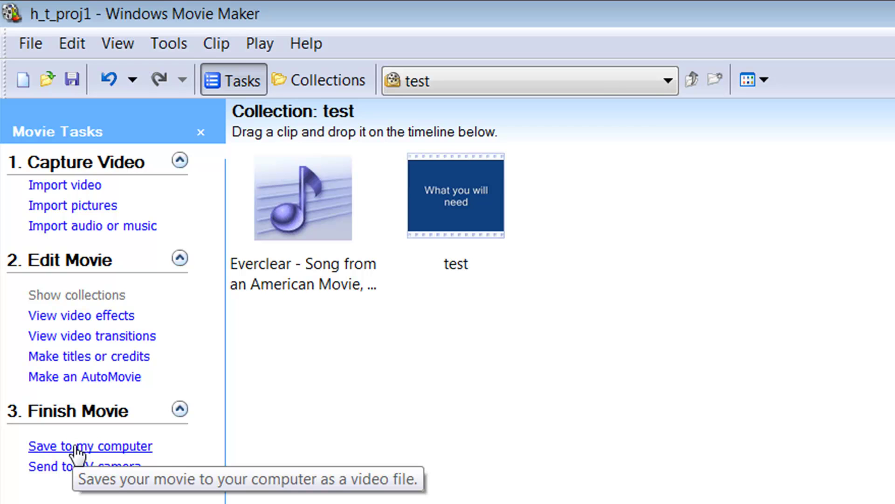
Start saving the movie to the computer under the name test1
left_click(75, 446)
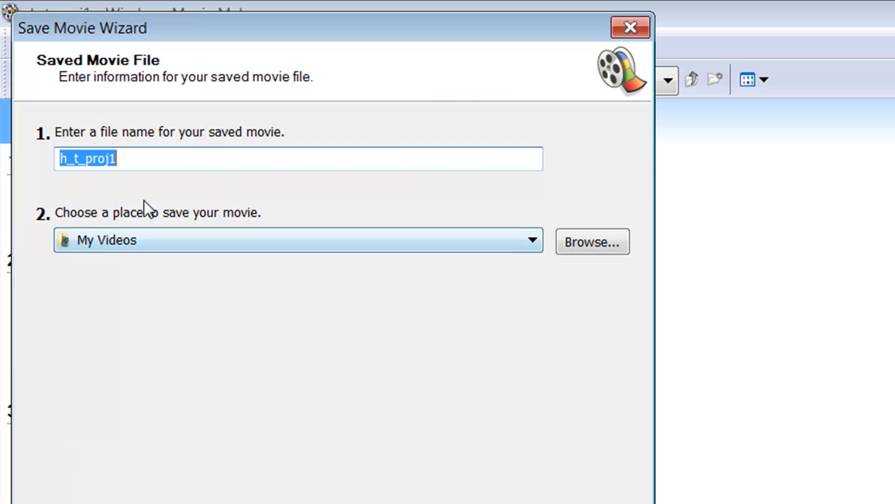
type("test1")
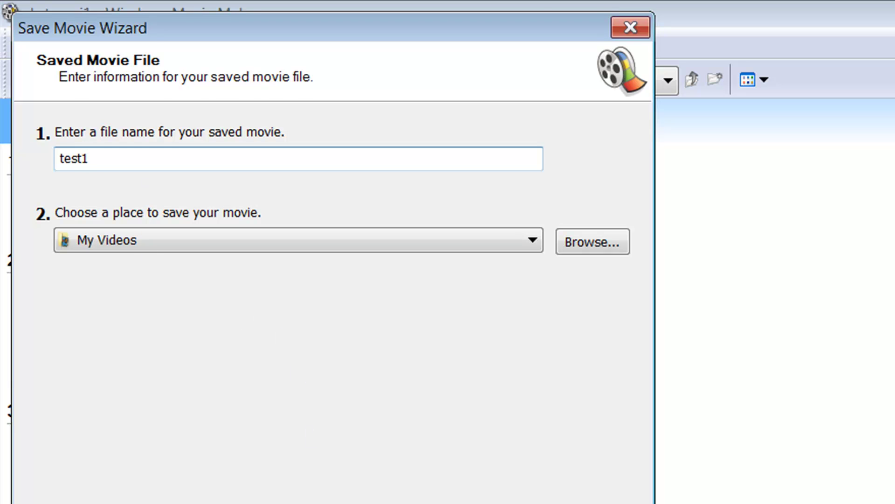
key("Return")
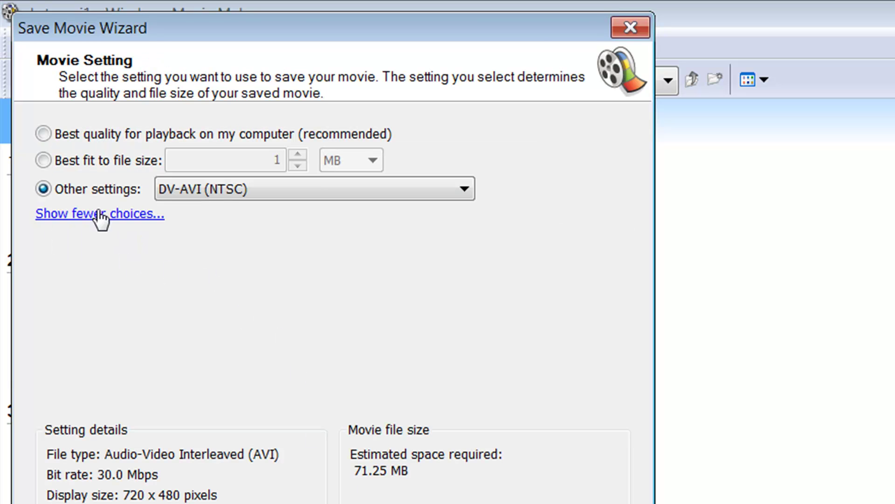
Choose the DV-AVI (NTSC) output setting, save the movie, and finish the wizard
left_click(44, 134)
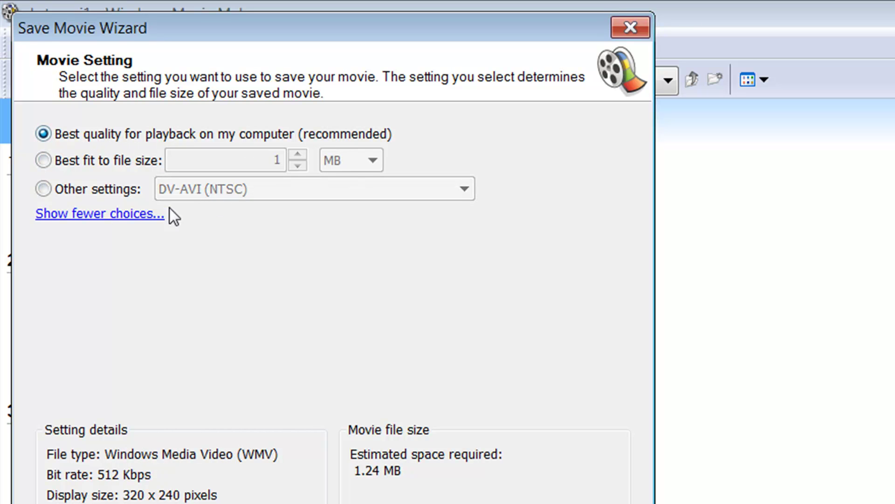
left_click(99, 216)
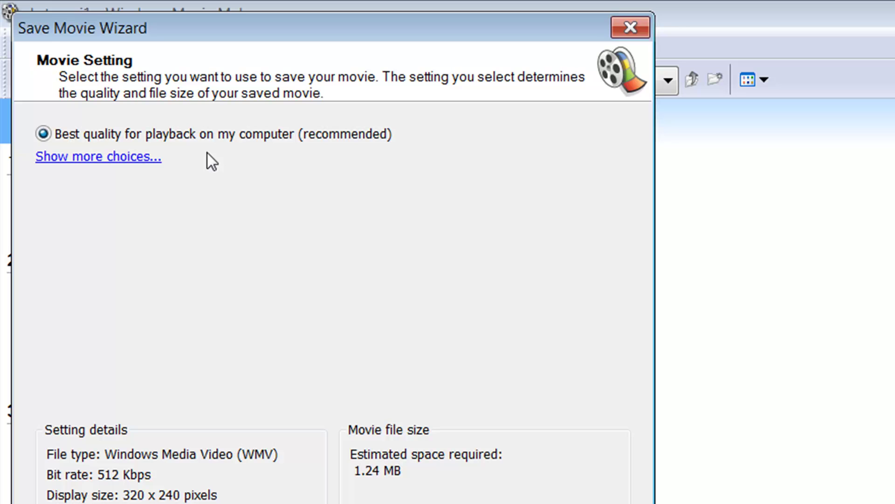
left_click(64, 161)
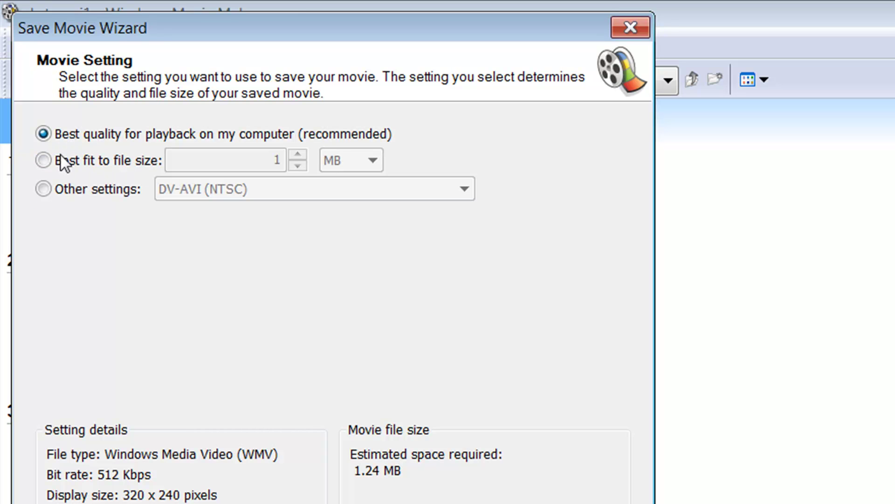
left_click(43, 188)
left_click(201, 193)
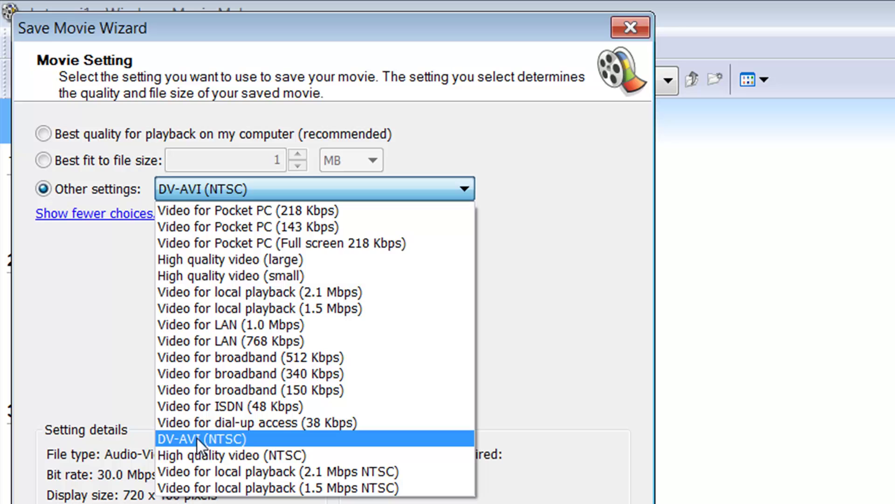
left_click(260, 442)
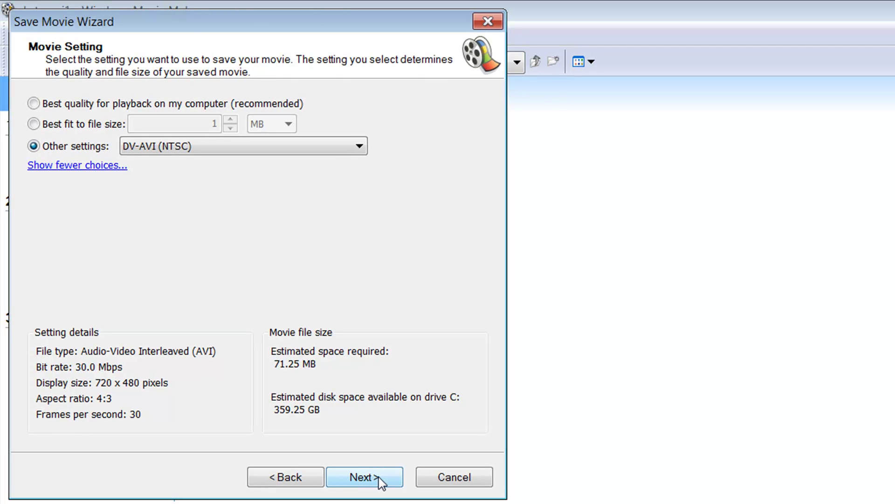
left_click(378, 478)
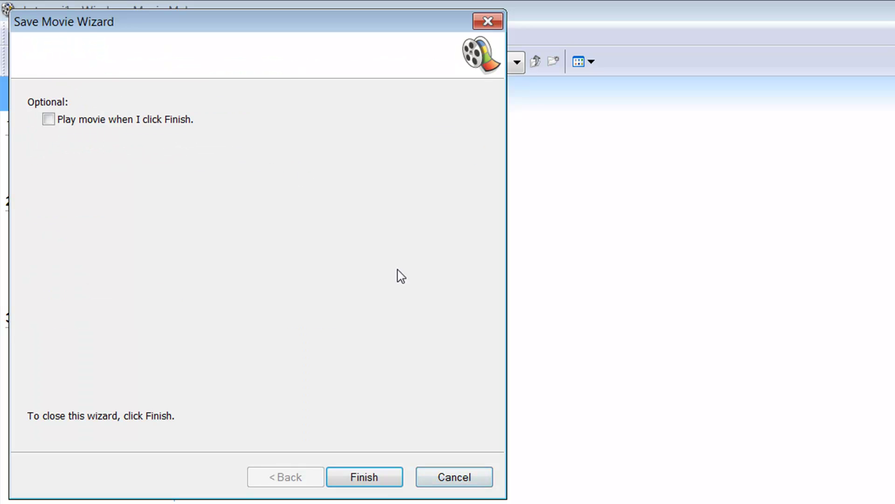
left_click(376, 472)
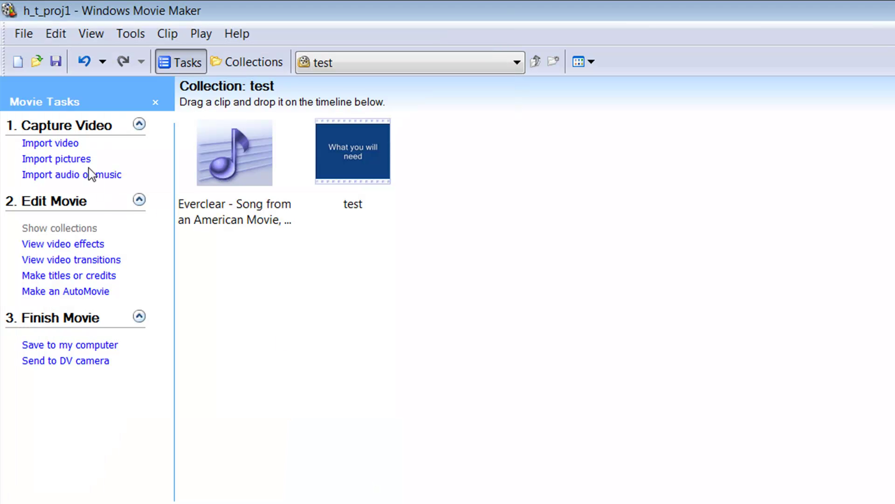
Start a new project, answering Yes to save changes to h_t_proj1
left_click(18, 61)
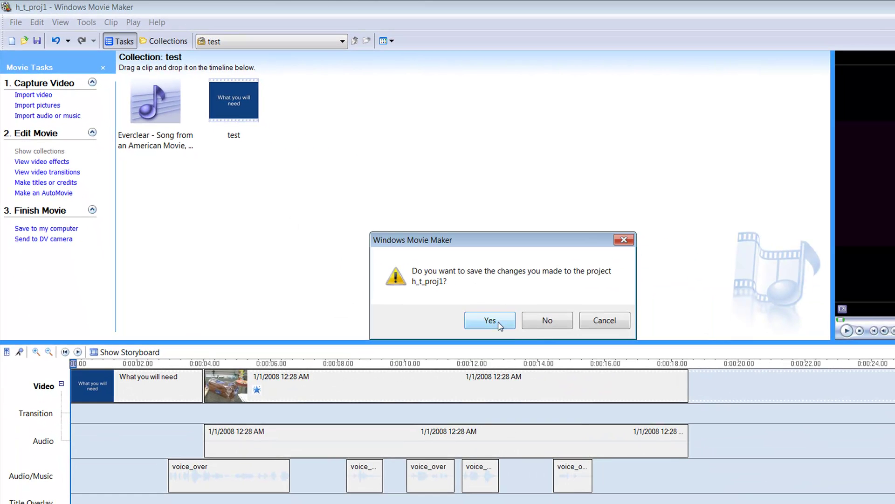
left_click(489, 324)
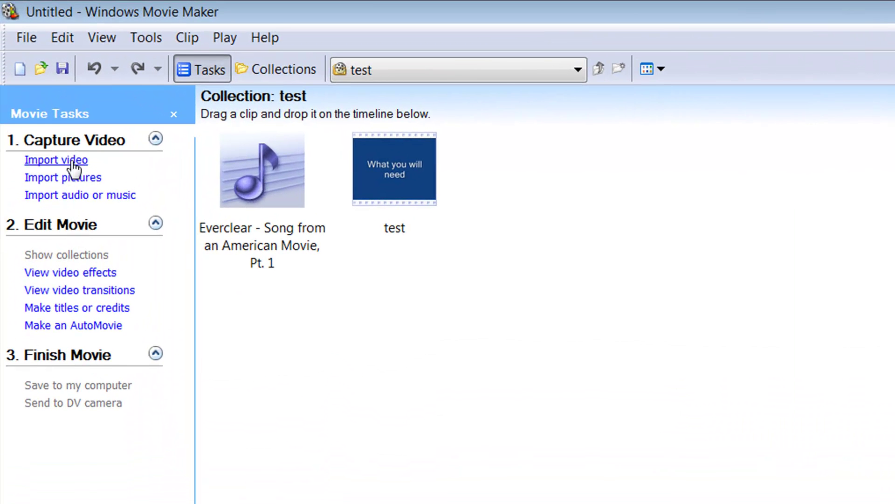
Import the test1 video, drag it to the timeline start, and play it back
left_click(48, 105)
double_click(421, 182)
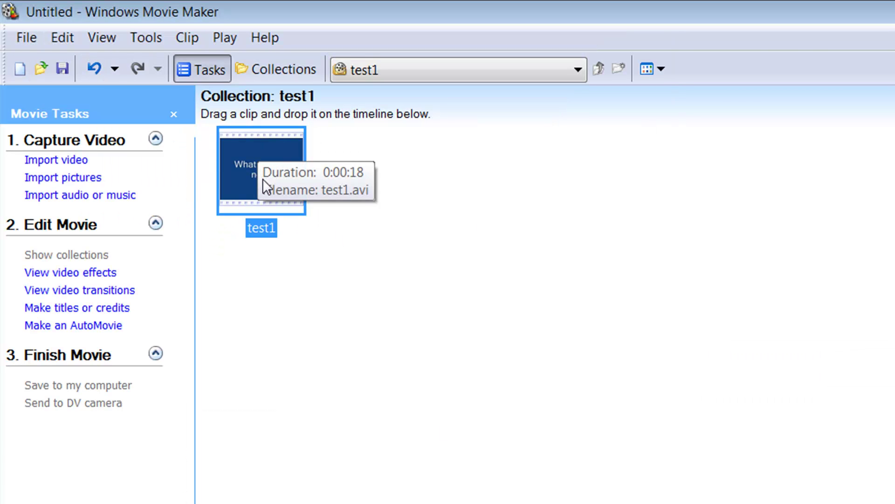
left_click_drag(262, 178, 180, 200)
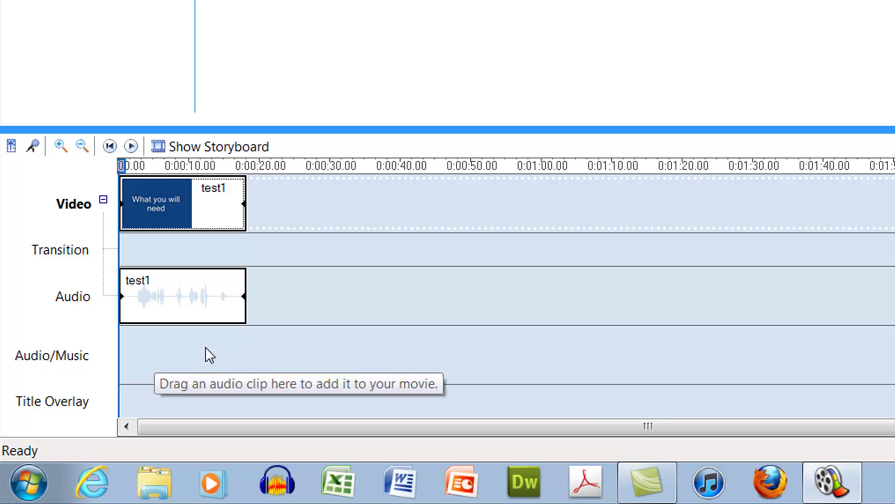
key("space")
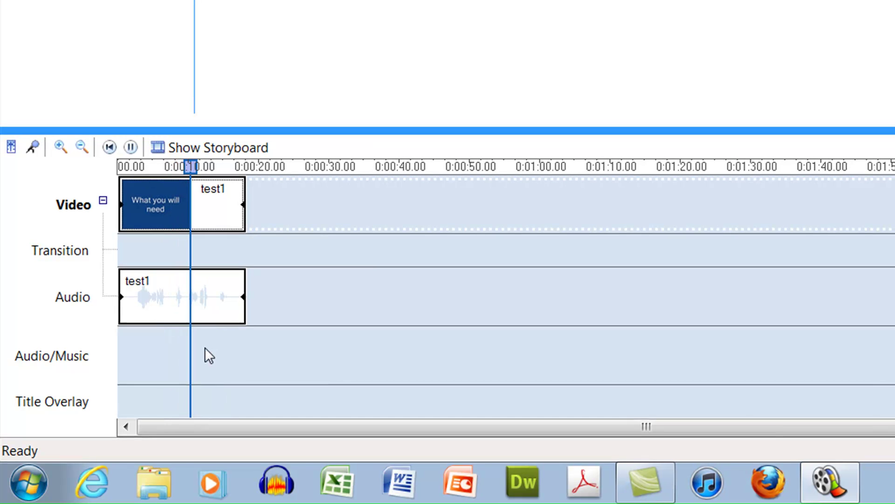
key("space")
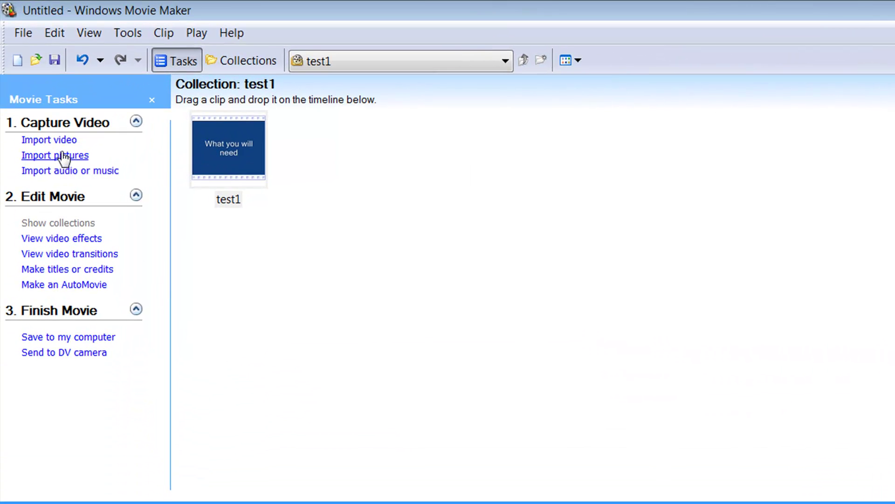
Import the Everclear song and place it at 0:00 on the Audio/Music track
left_click(87, 173)
double_click(250, 240)
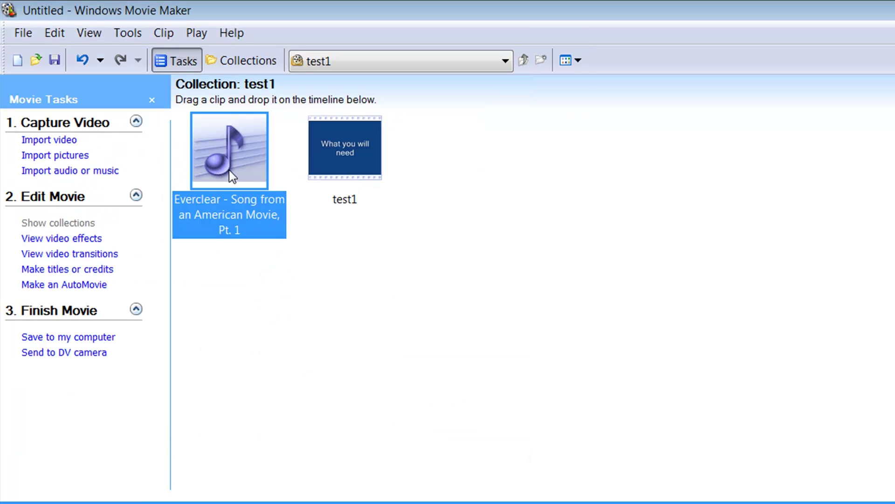
left_click_drag(229, 172, 149, 376)
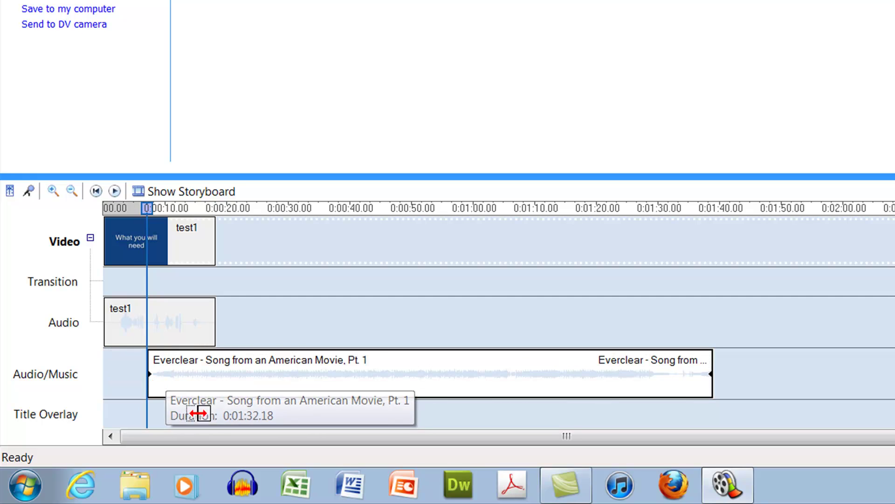
left_click_drag(269, 385, 225, 381)
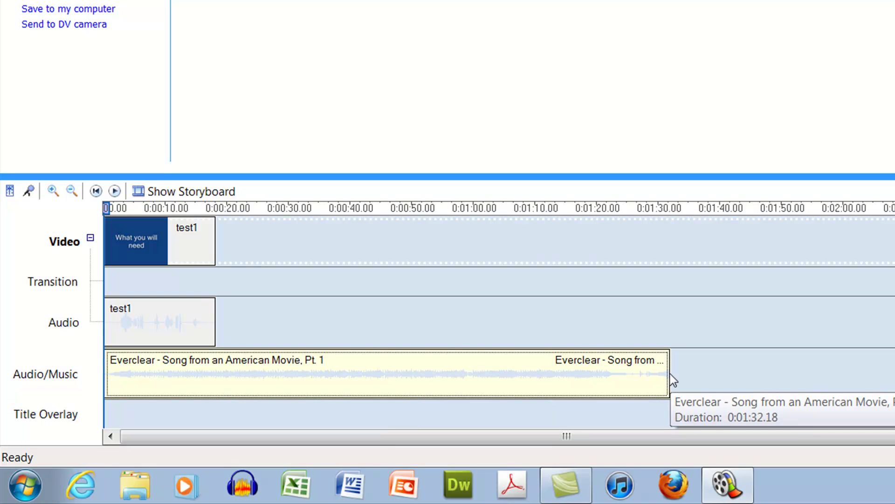
Trim the song to end with the 18.49-second video, add a Fade Out, and play
left_click_drag(662, 374, 213, 384)
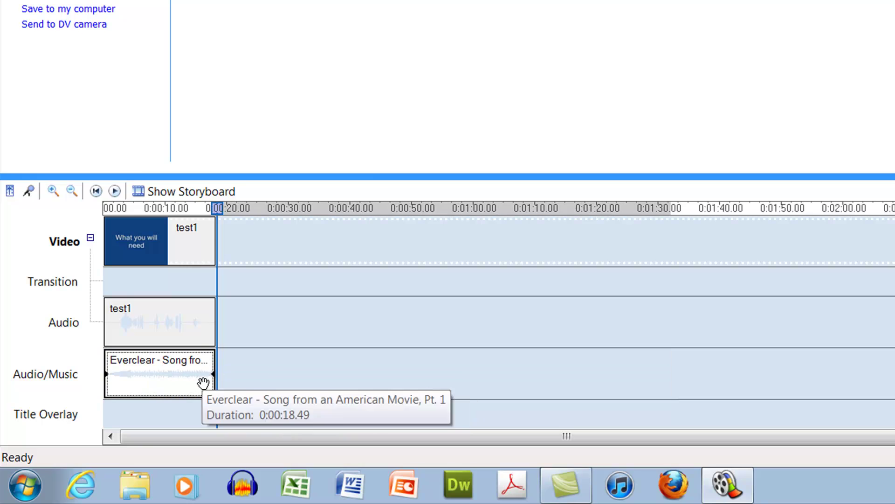
right_click(204, 381)
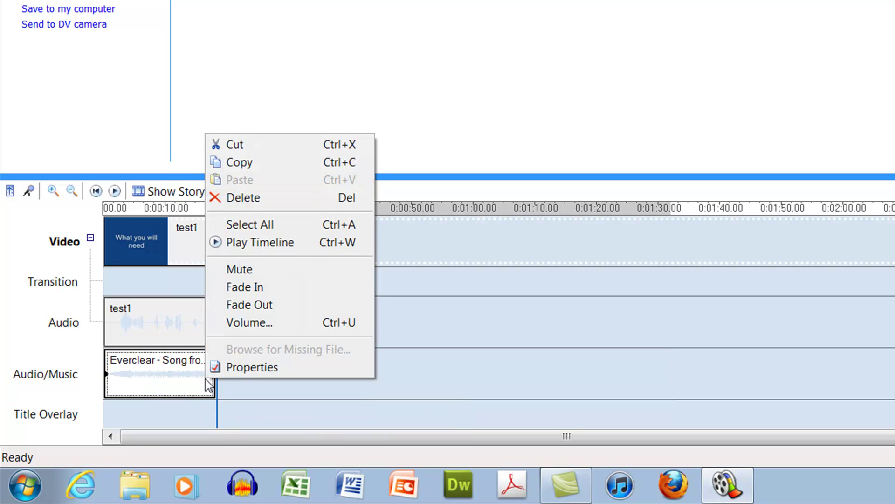
left_click(260, 304)
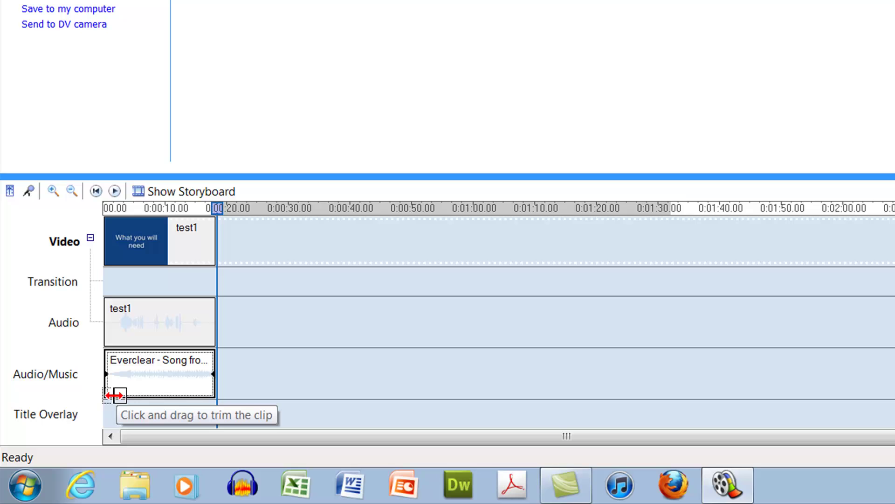
key("space")
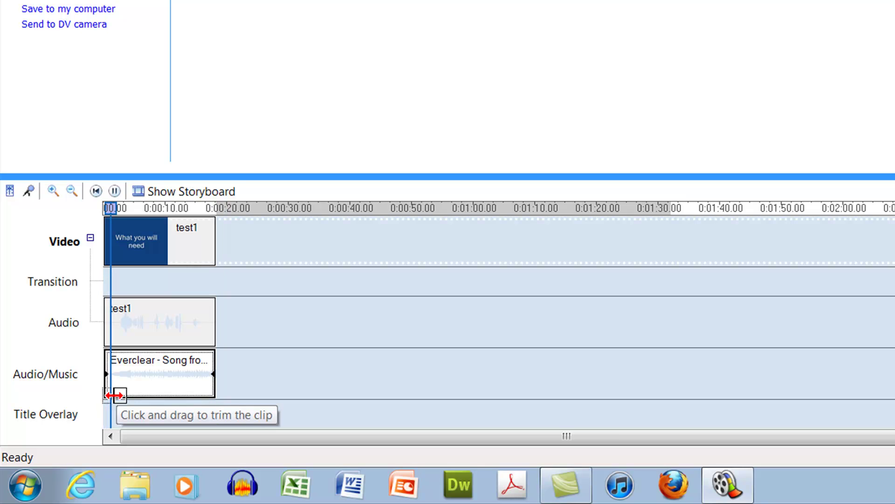